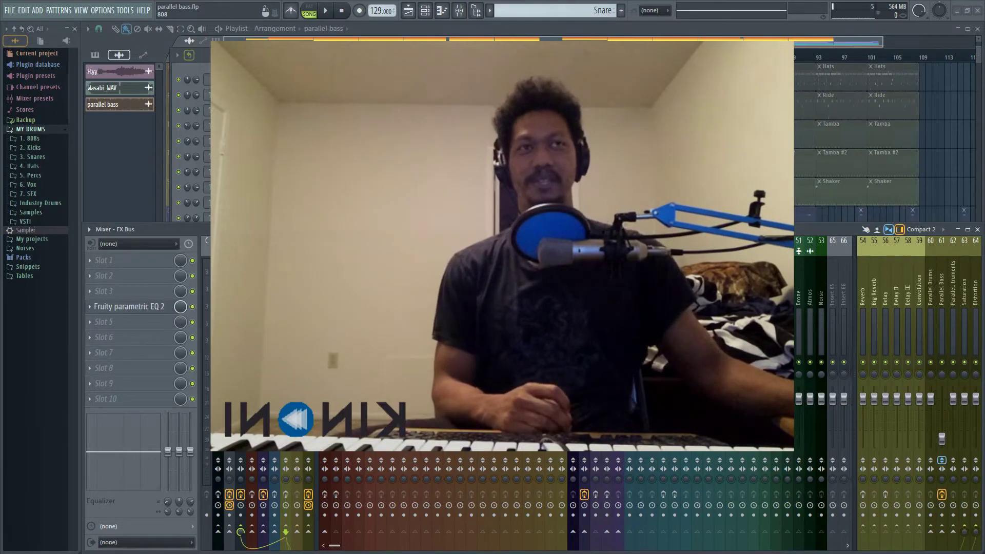
Step: Show the 808 insert's WaveShaper, Fast Dist and parametric EQ 2 chain, then select parallel-bass Track 20
click(264, 513)
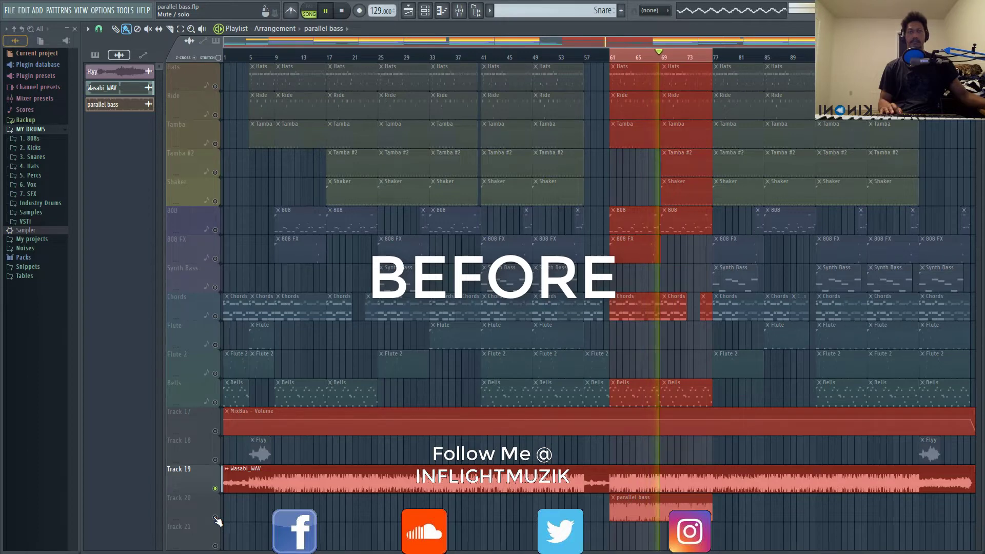
click(215, 518)
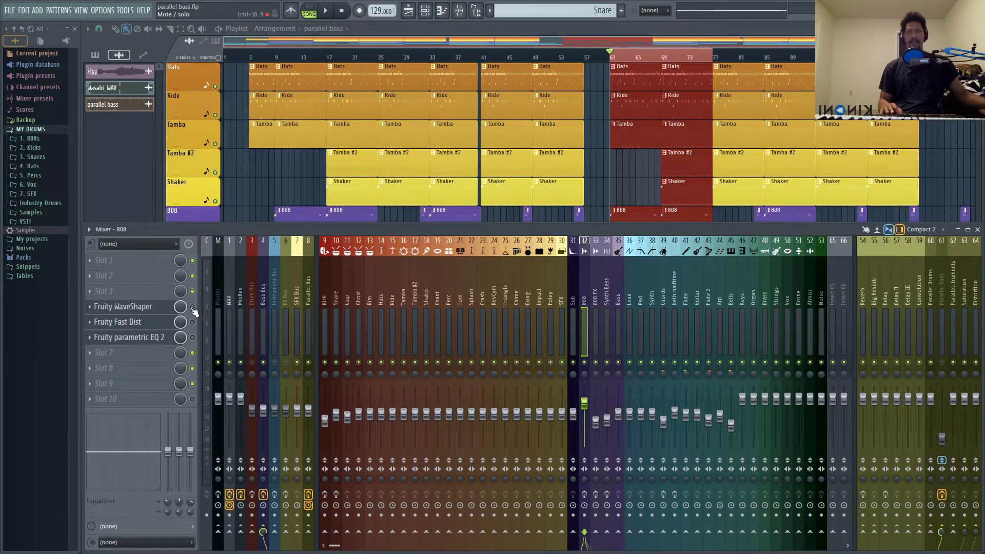
Step: Load a different S-curve preset into the 808's Fruity WaveShaper, auditioning before and after
key(space)
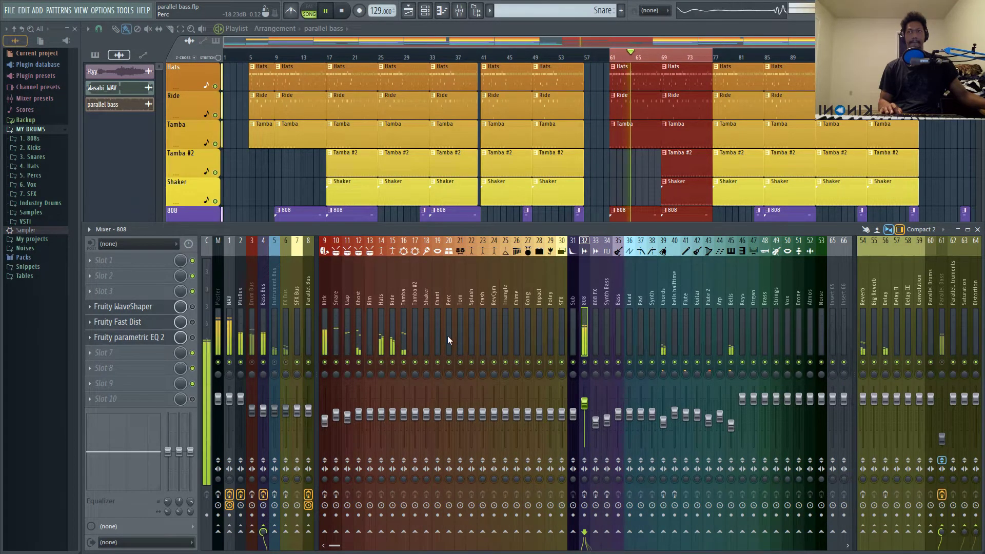
key(space)
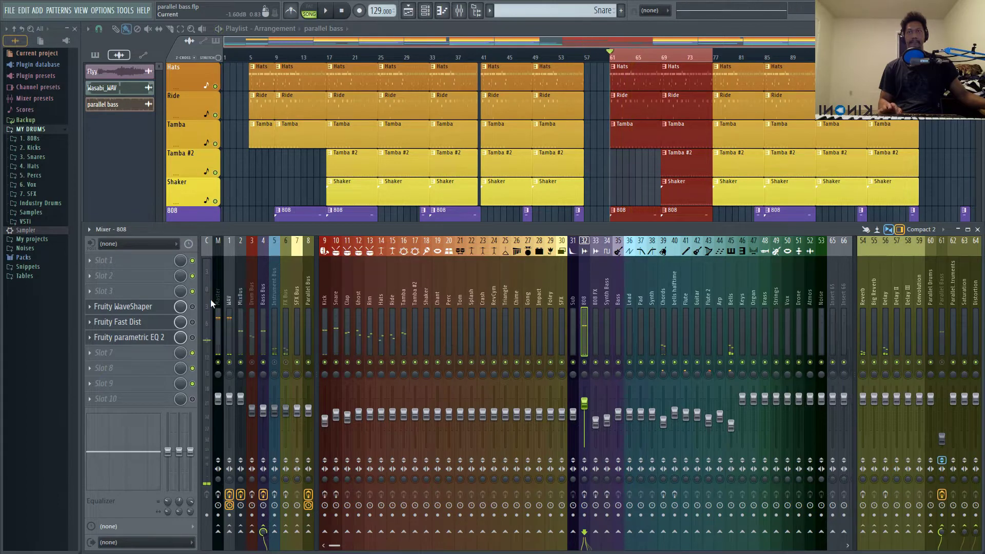
click(131, 306)
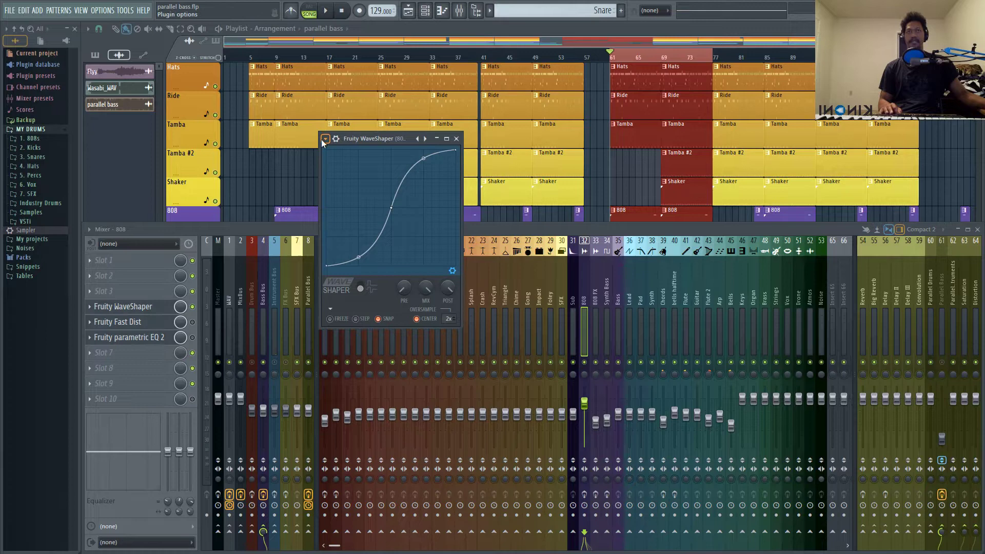
click(325, 139)
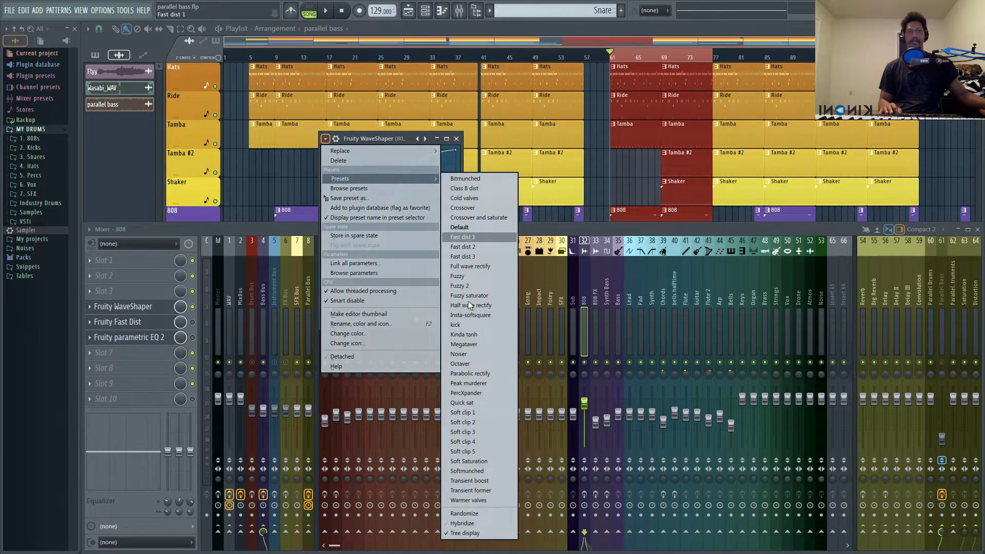
click(377, 139)
click(509, 178)
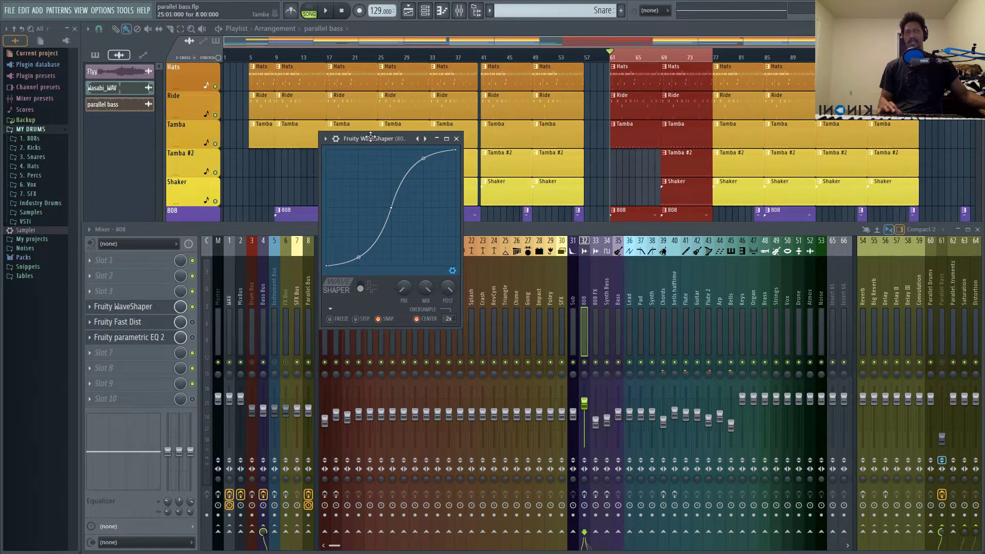
key(space)
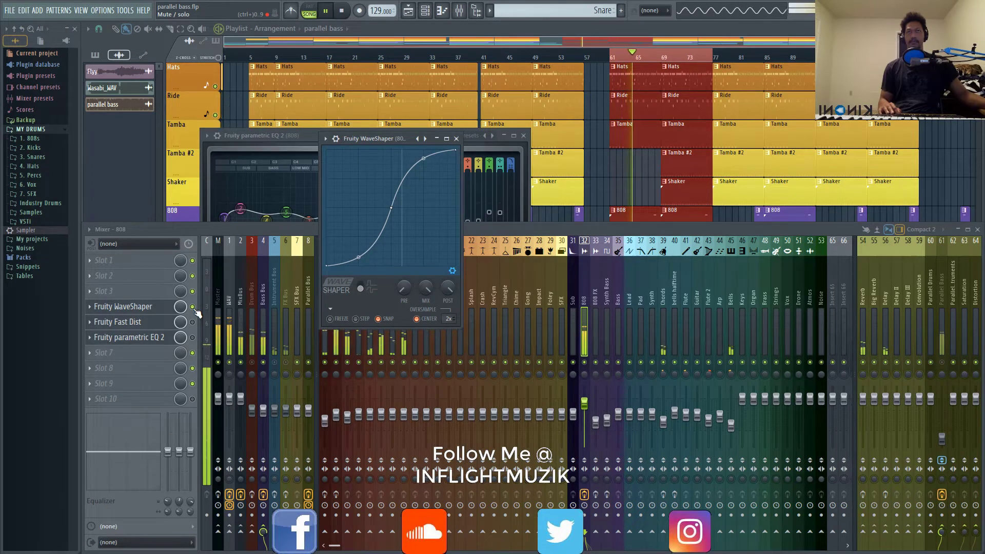
key(space)
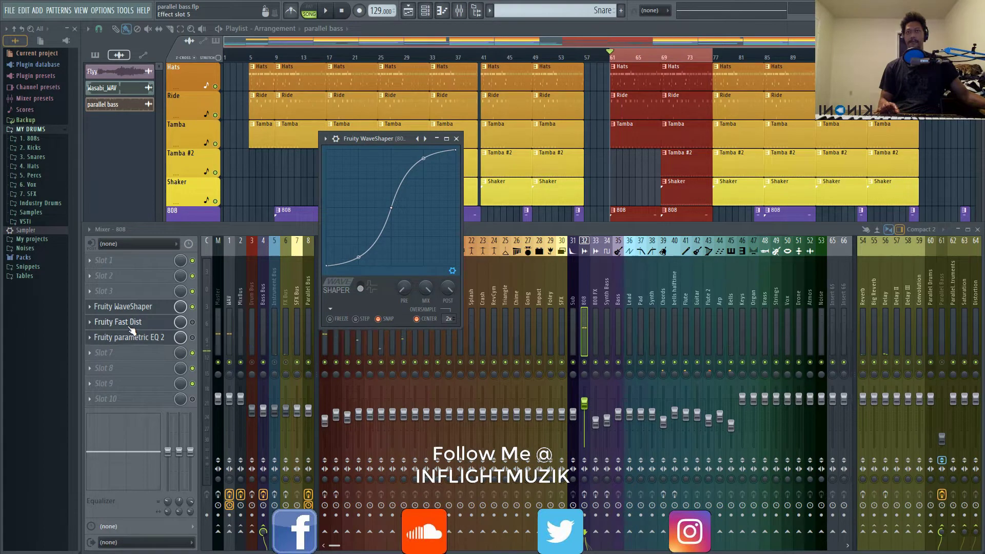
Step: Enable the 808's Fruity Fast Dist, audition it, then open its parametric EQ 2 and play
click(192, 322)
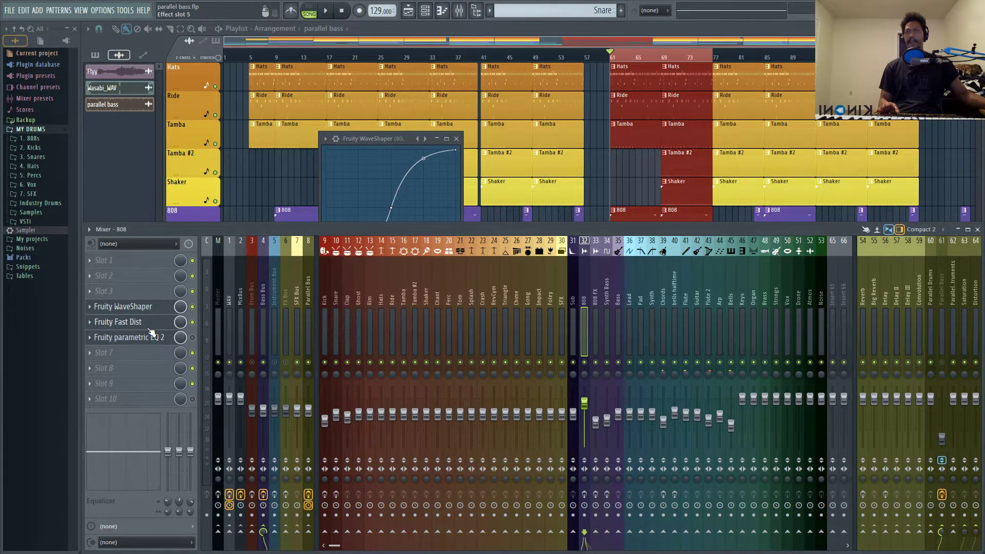
click(192, 323)
key(space)
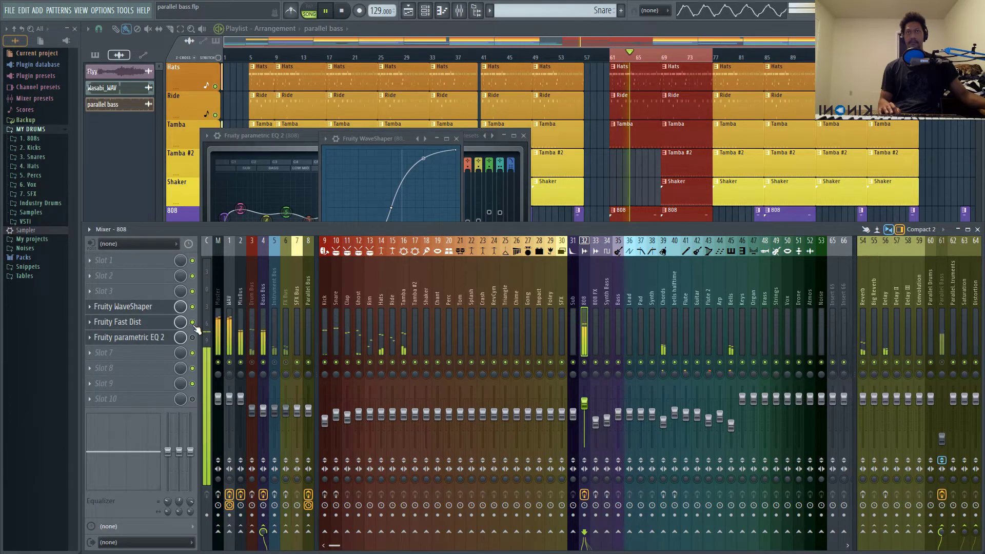
key(space)
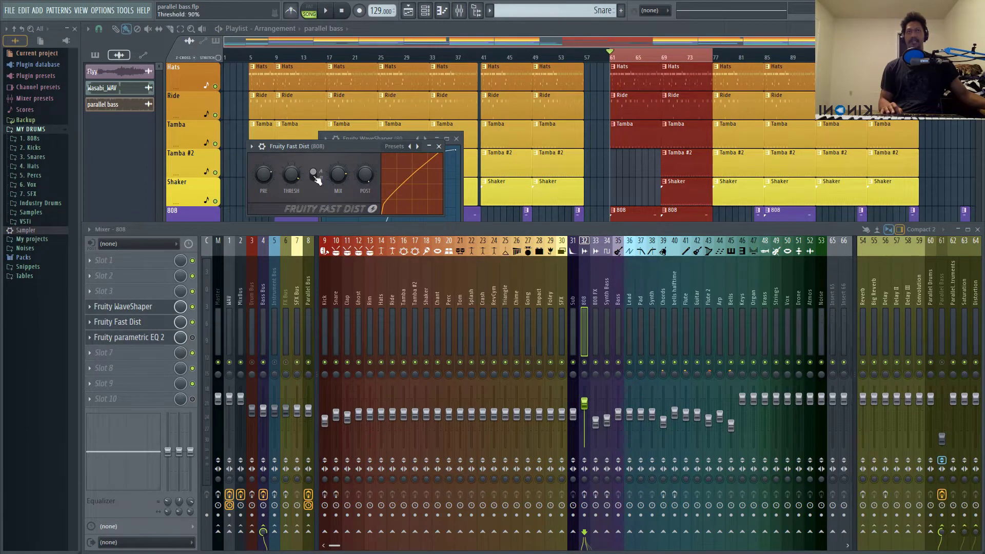
click(130, 337)
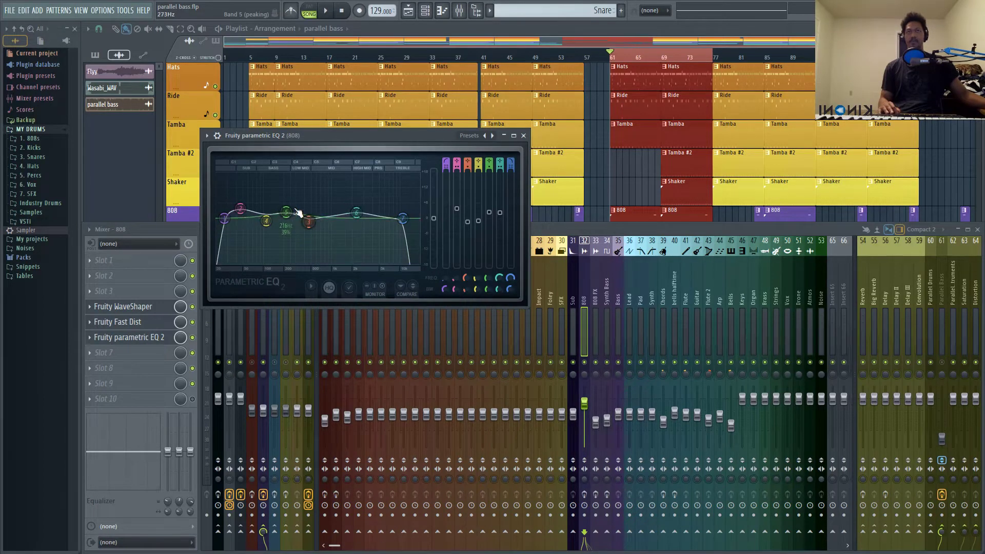
key(space)
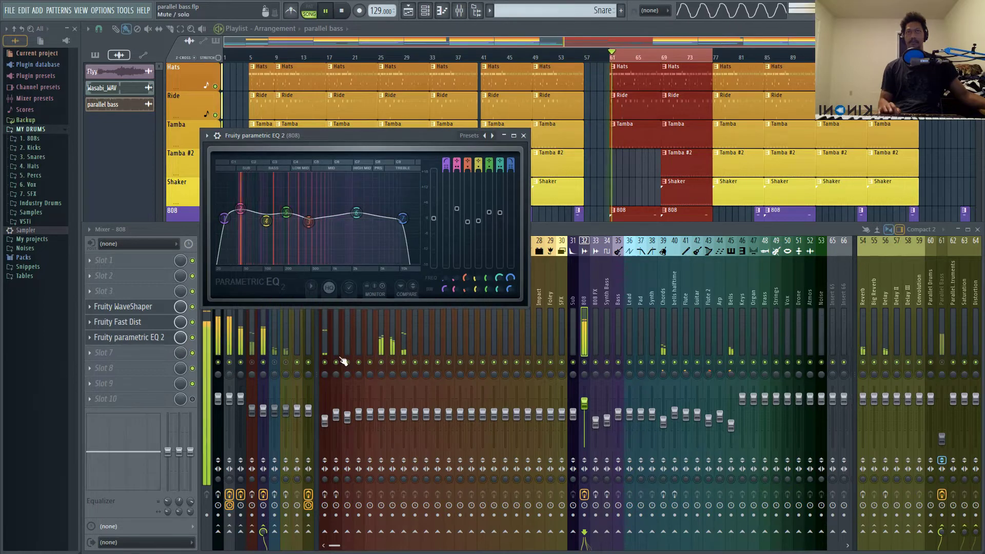
Step: Stop playback, turn on an 808 send to an effects bus, and show insert 61 Parallel Bass
click(558, 330)
key(space)
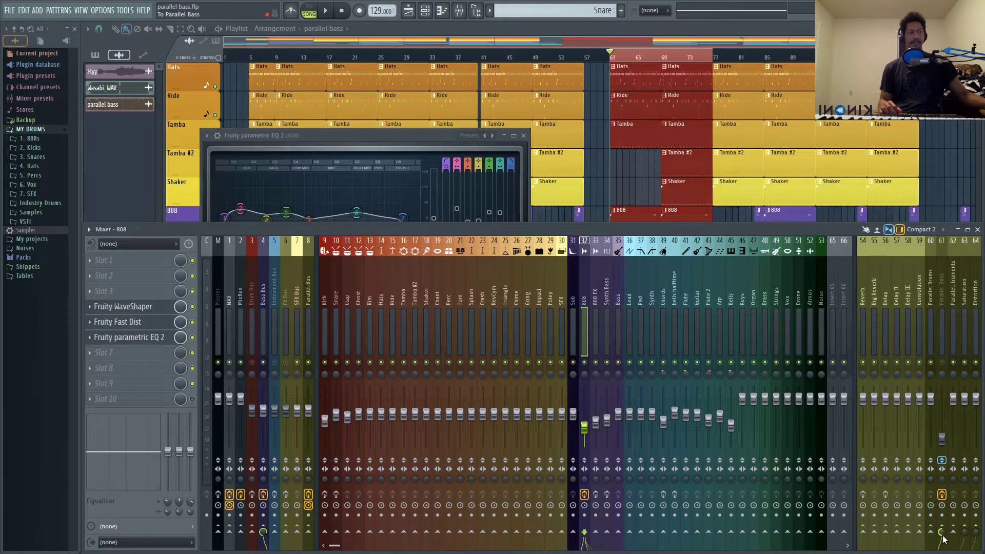
right_click(919, 535)
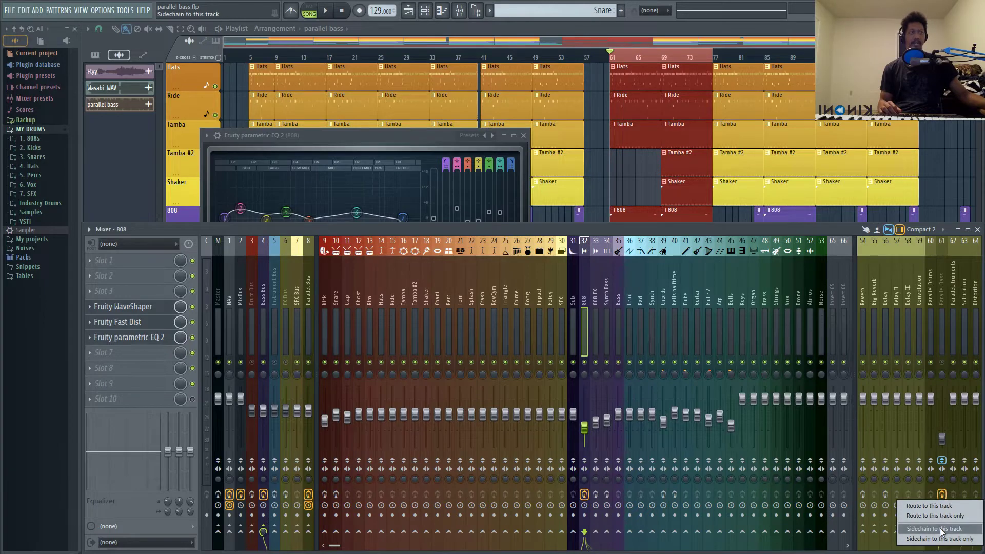
key(Escape)
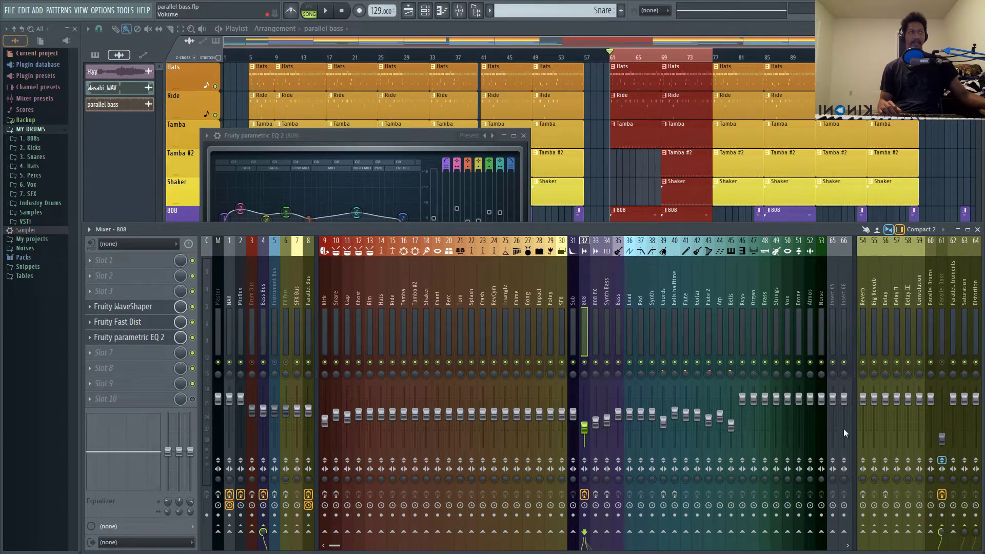
click(908, 535)
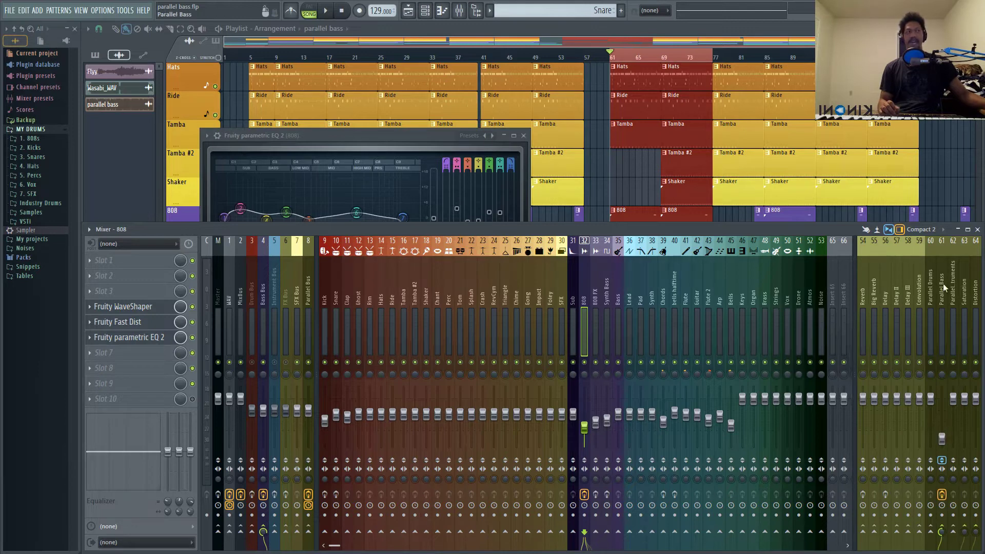
click(942, 297)
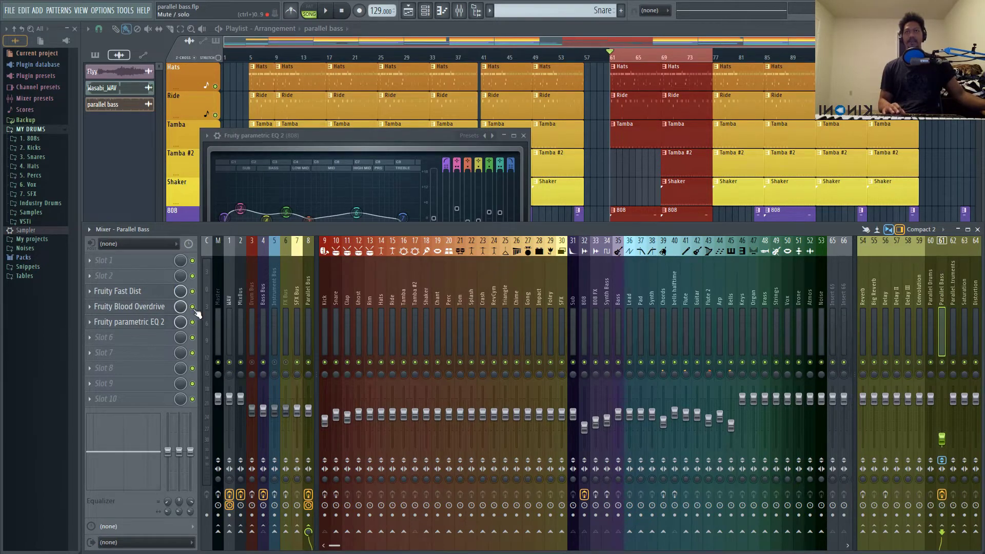
Step: Open the Parallel Bass Fruity Fast Dist window and play the song to compare the basses
click(129, 291)
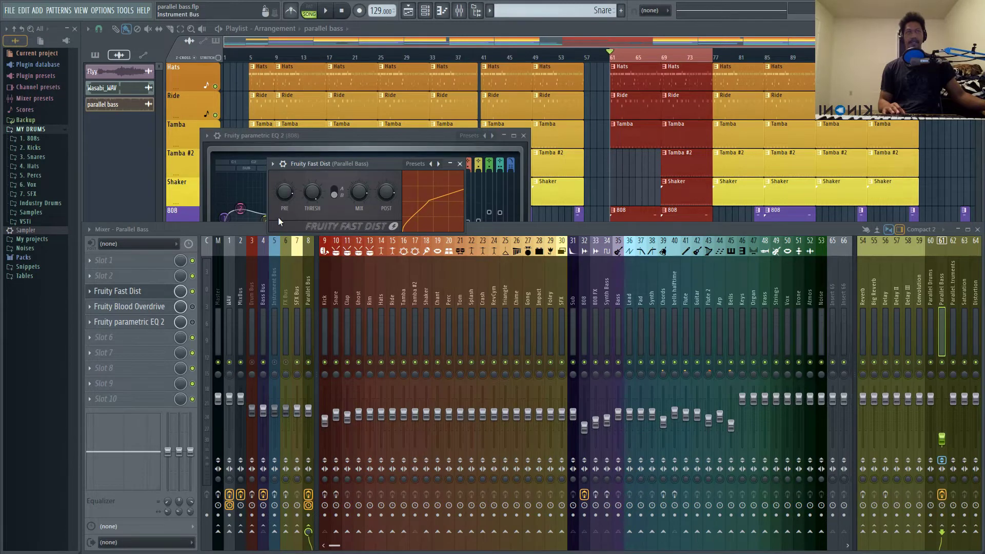
drag(383, 163, 383, 149)
key(space)
drag(584, 427, 588, 409)
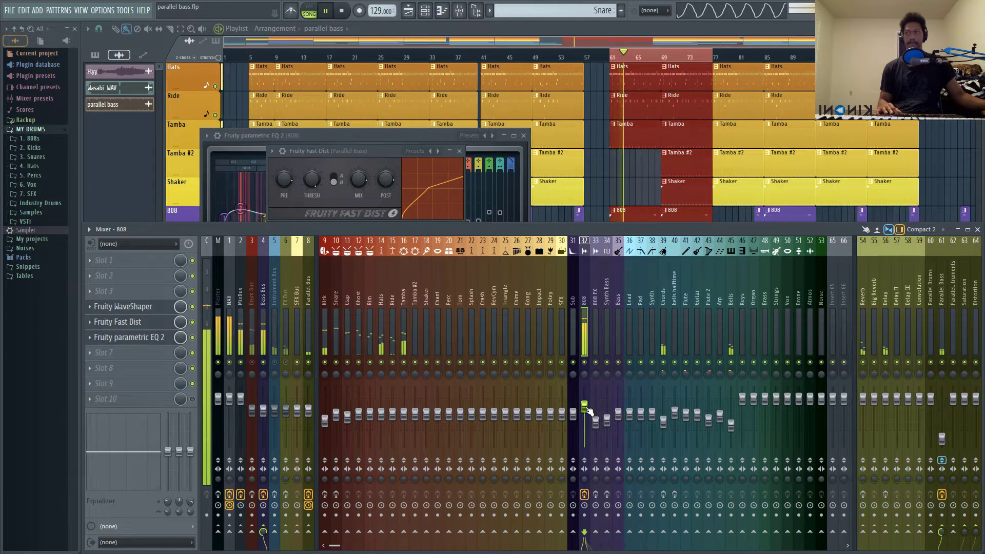
key(space)
Step: Open the Parallel Bass Blood Overdrive (PreAmp 0.890626, x100 off) over Fast Dist and audition it
click(942, 287)
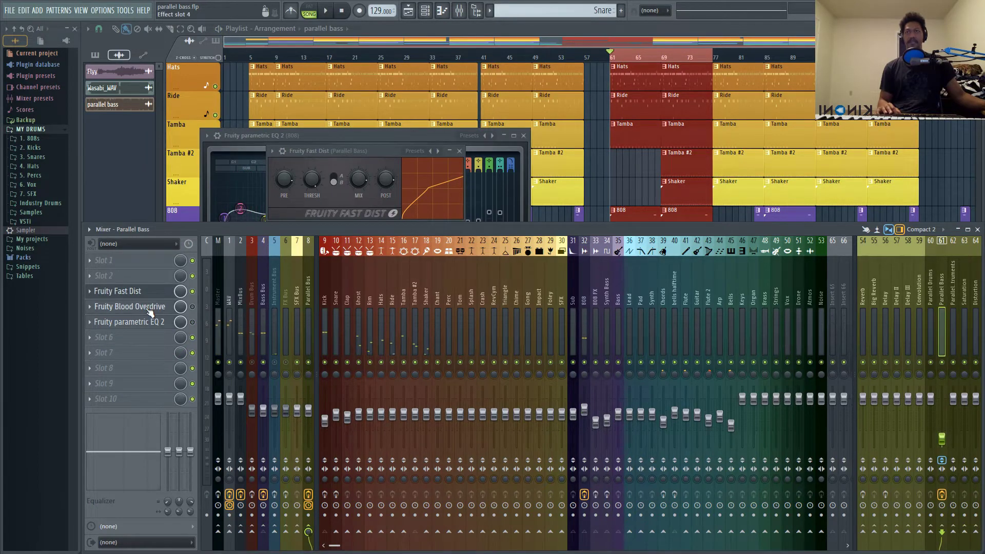
click(149, 308)
click(193, 308)
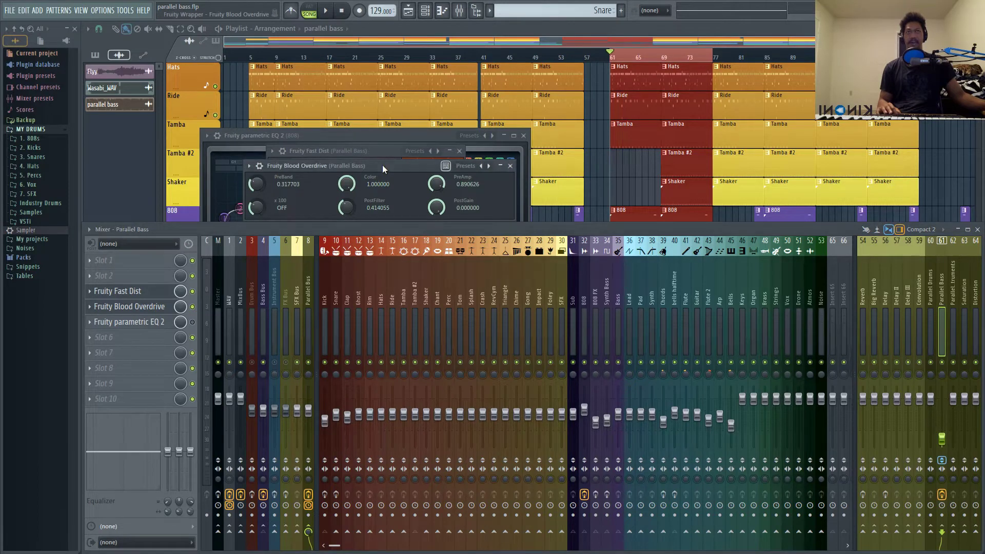
drag(383, 164, 374, 223)
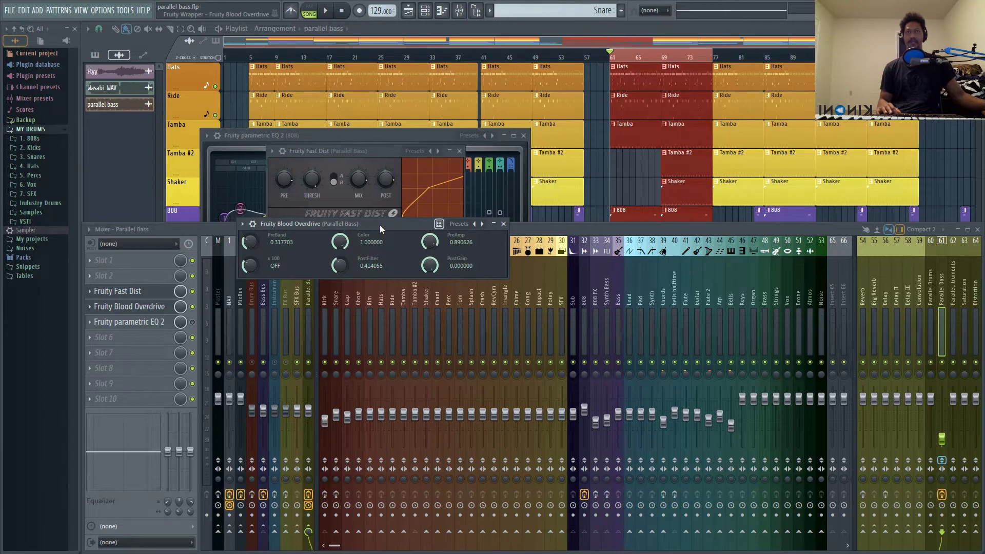
drag(379, 224, 401, 167)
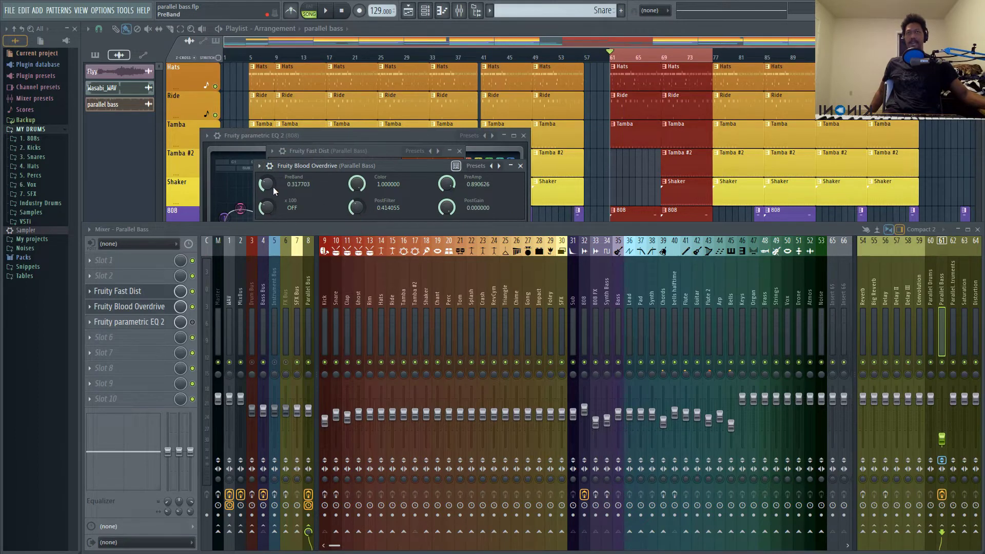
key(space)
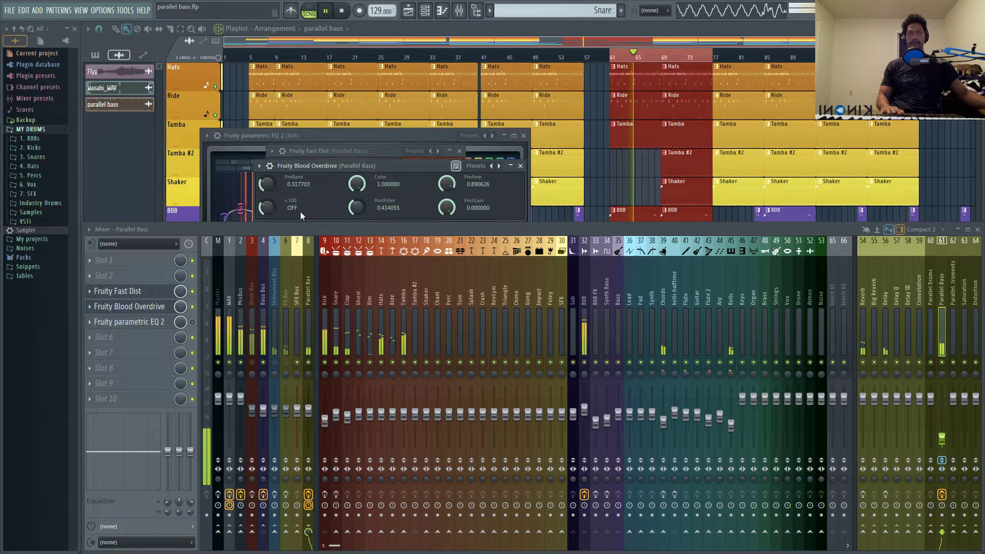
key(space)
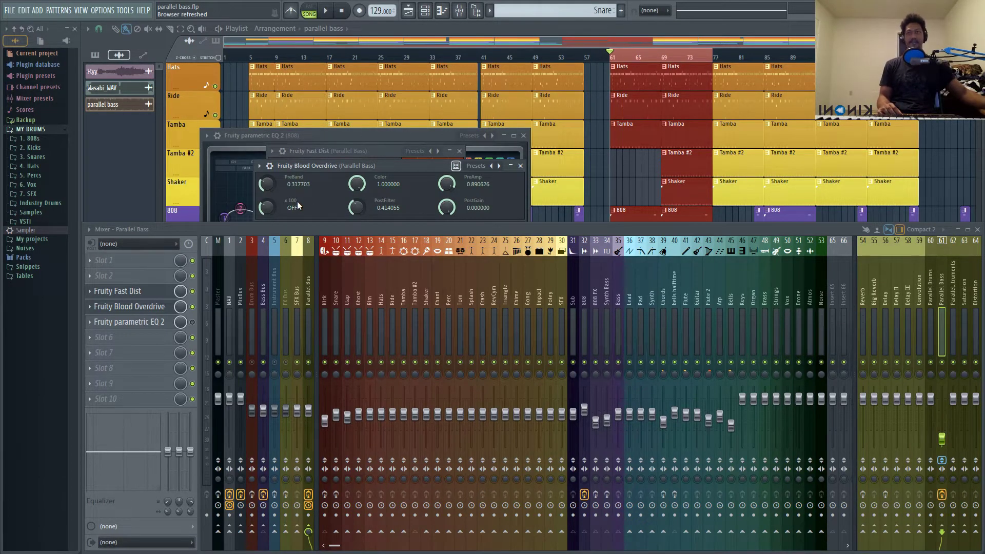
Step: Enable and open the Parallel Bass parametric EQ 2, roll off the top end, and play it back
click(192, 322)
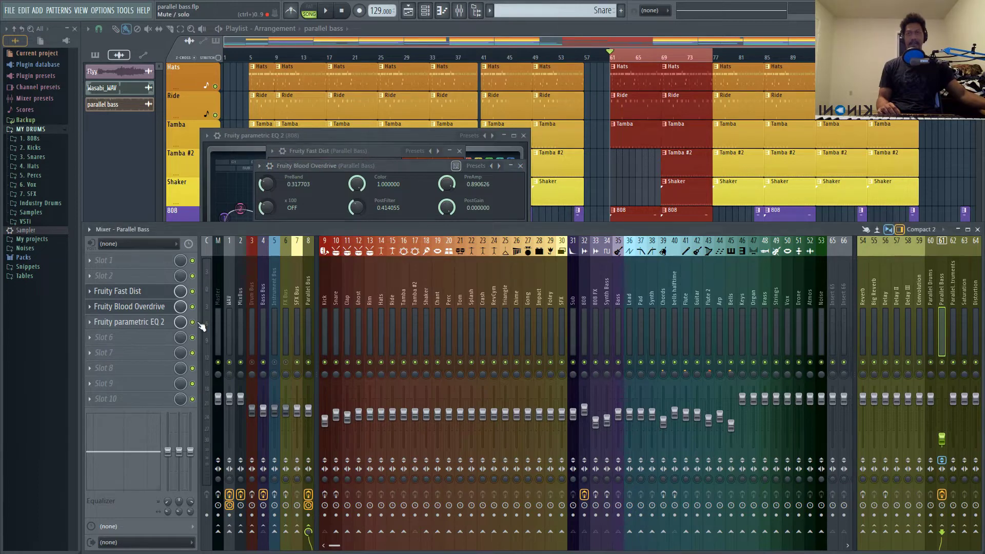
click(135, 329)
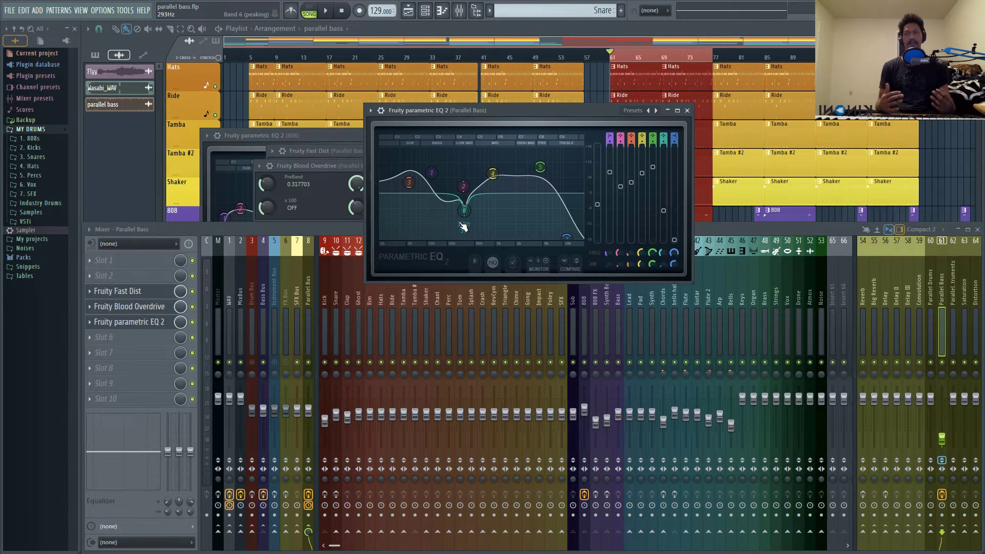
key(space)
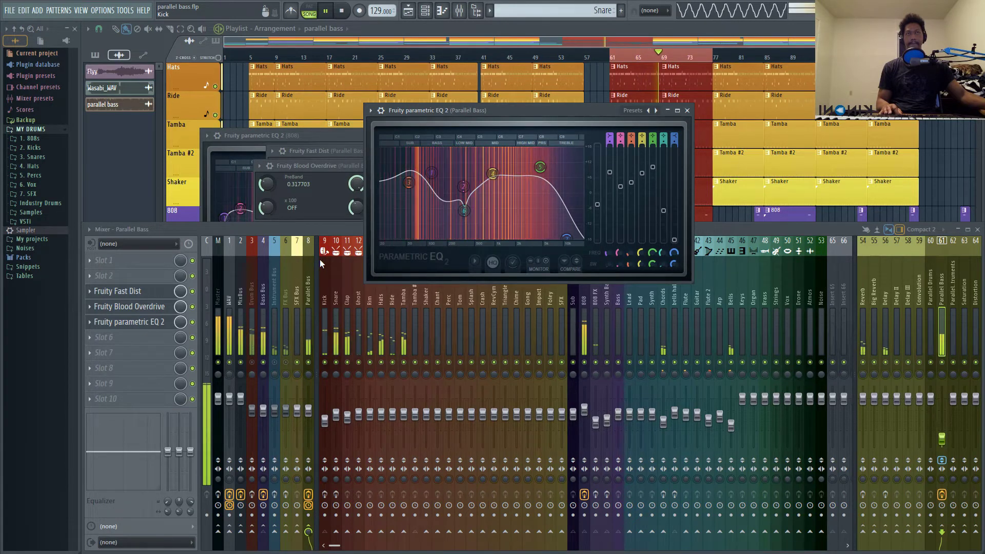
Step: Play and stop the section twice to hear the EQ'd parallel bass within the full mix
key(space)
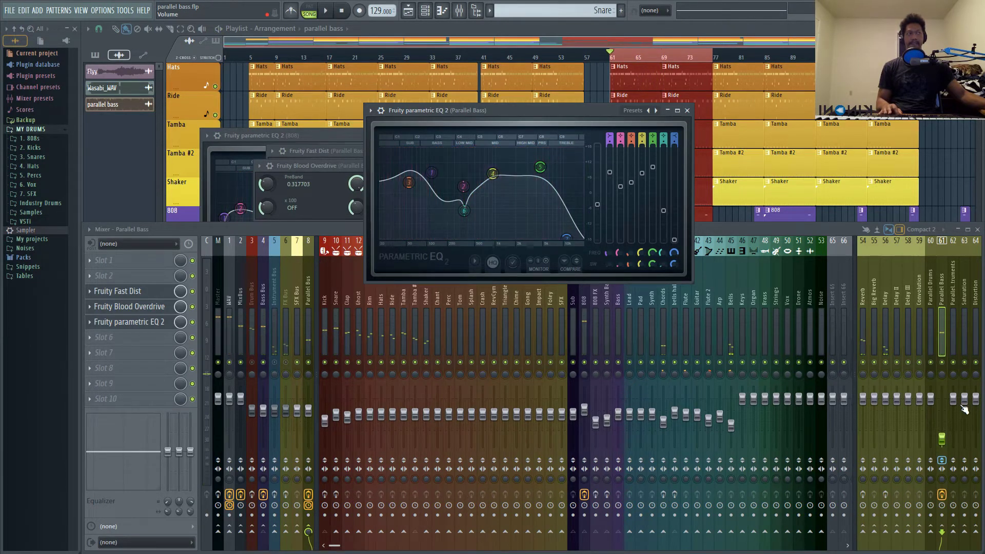
click(946, 370)
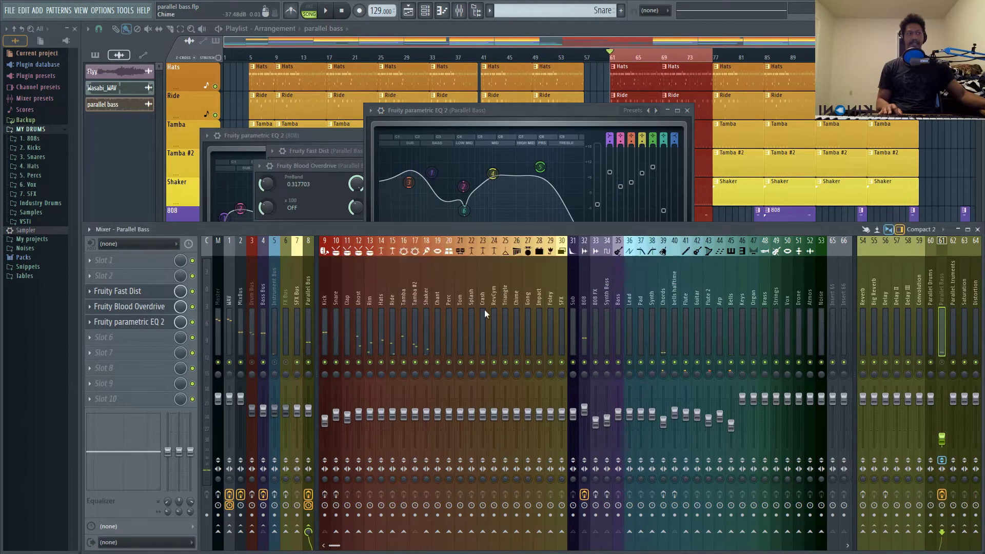
key(space)
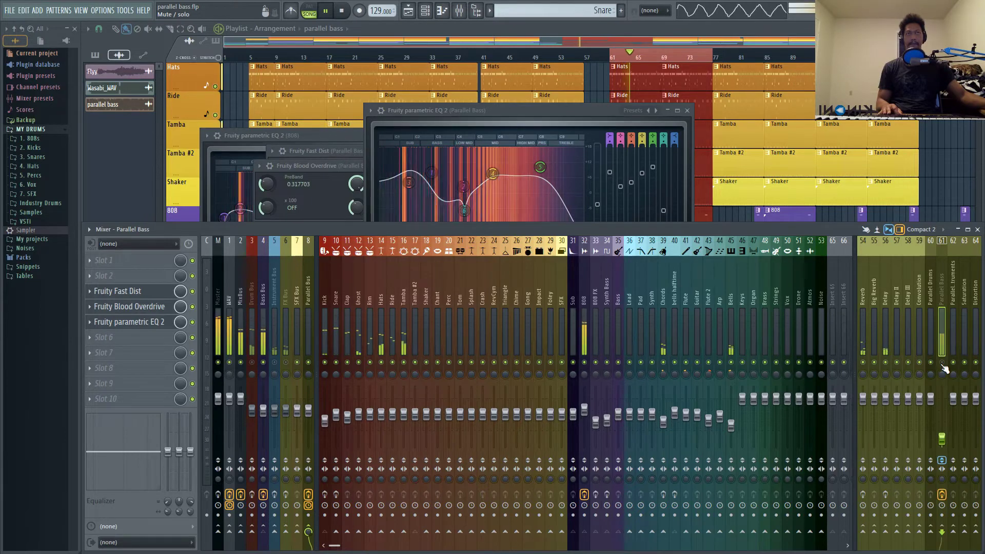
key(space)
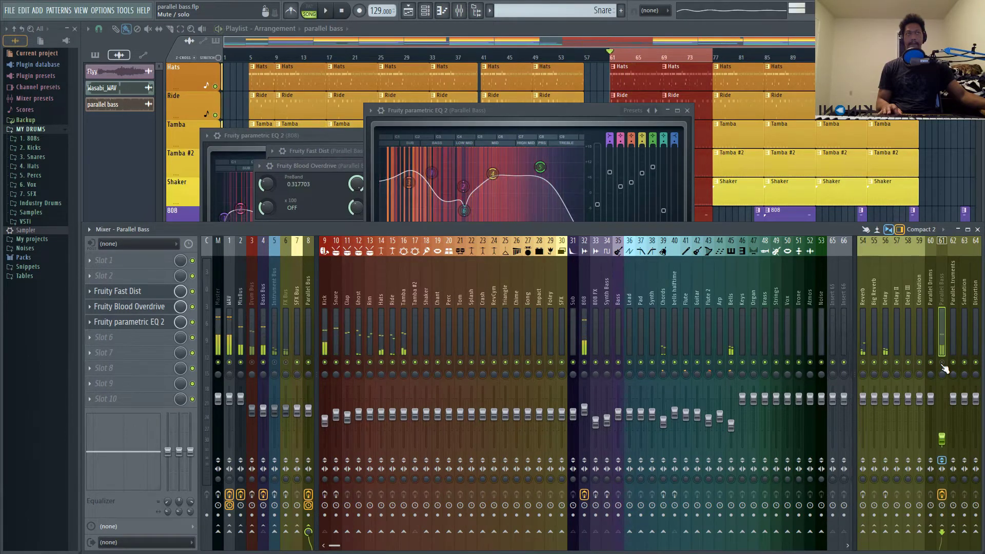
key(space)
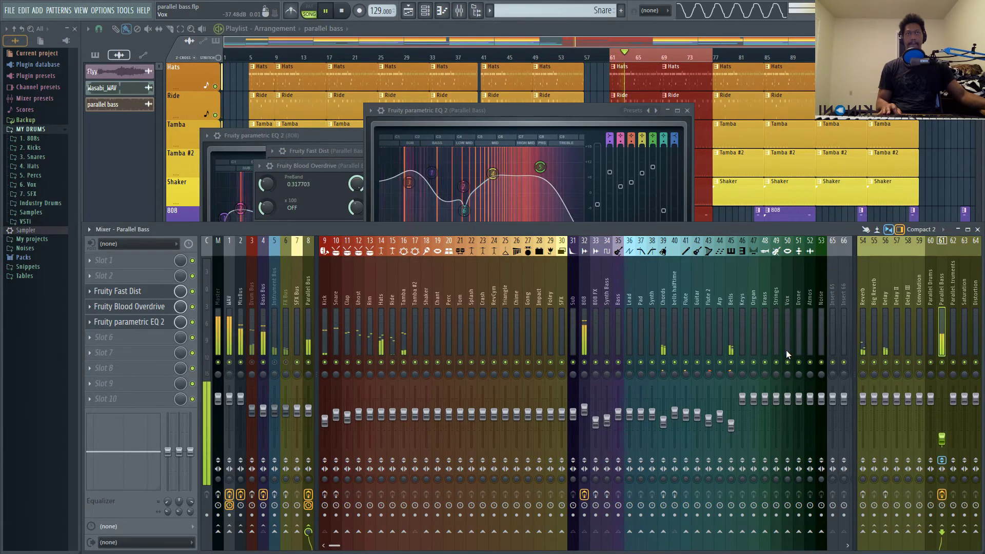
key(space)
Step: Solo parallel-bass Track 20 in the Playlist and play the section, then unsolo it
click(620, 33)
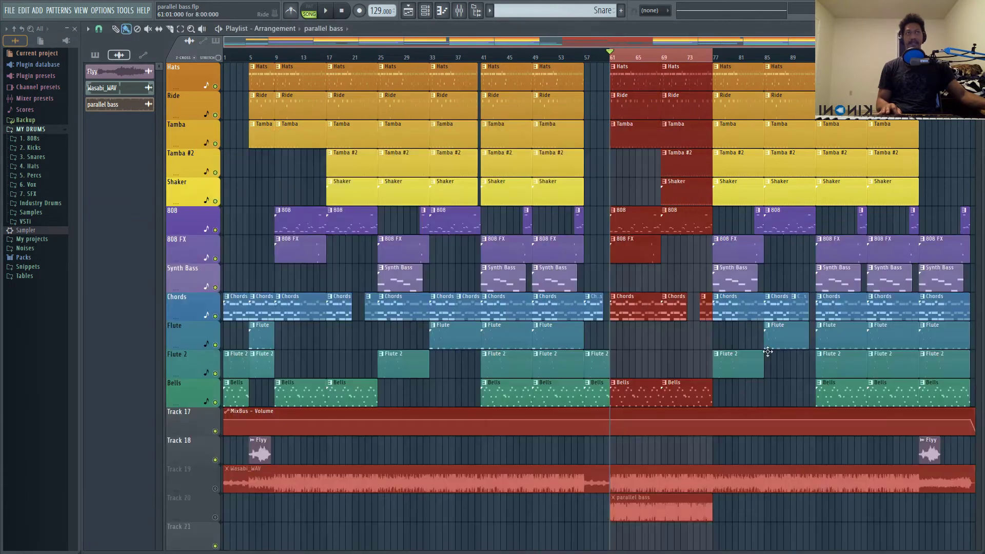
right_click(216, 517)
key(space)
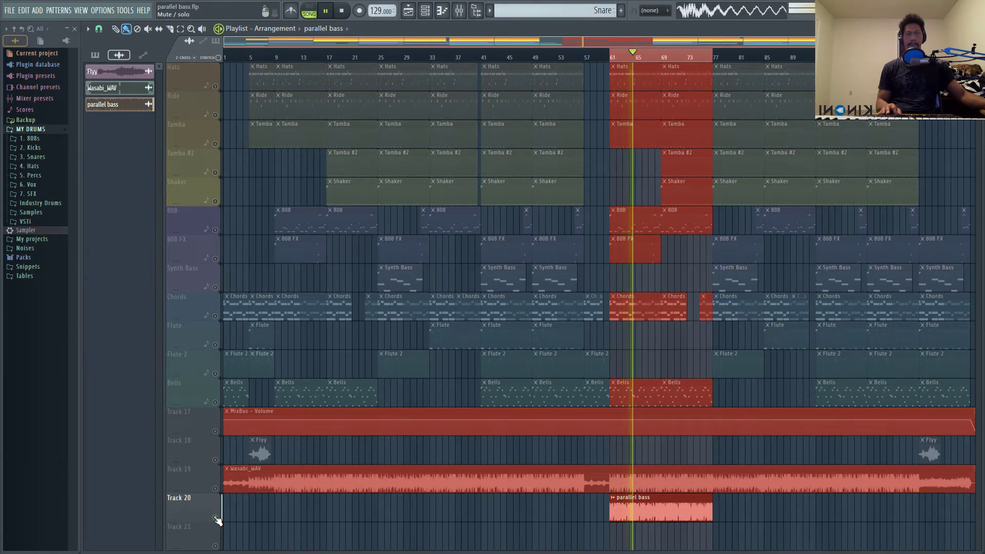
click(215, 518)
key(space)
Step: Solo Wasabi_WAV Track 19 and play it, then reselect Track 20 and stop
click(216, 490)
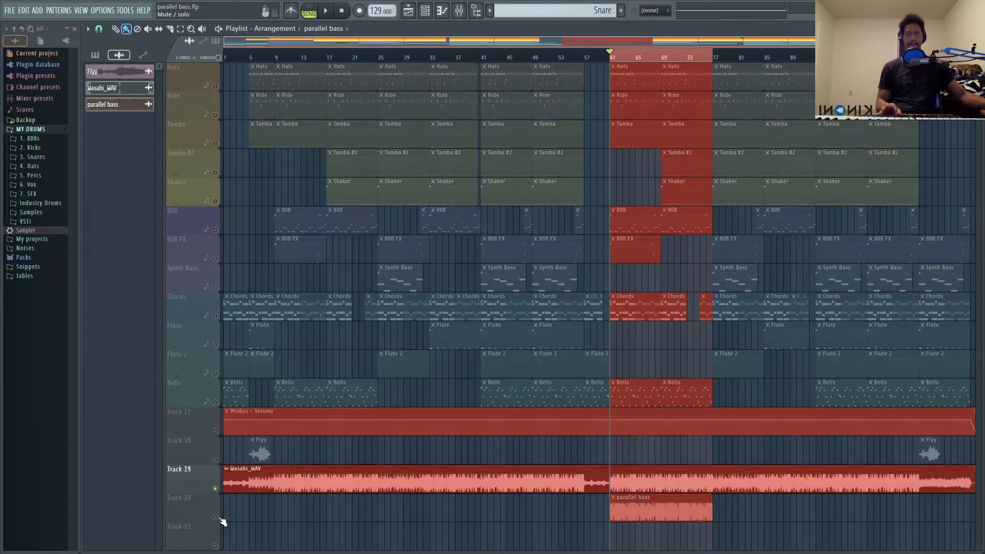
key(space)
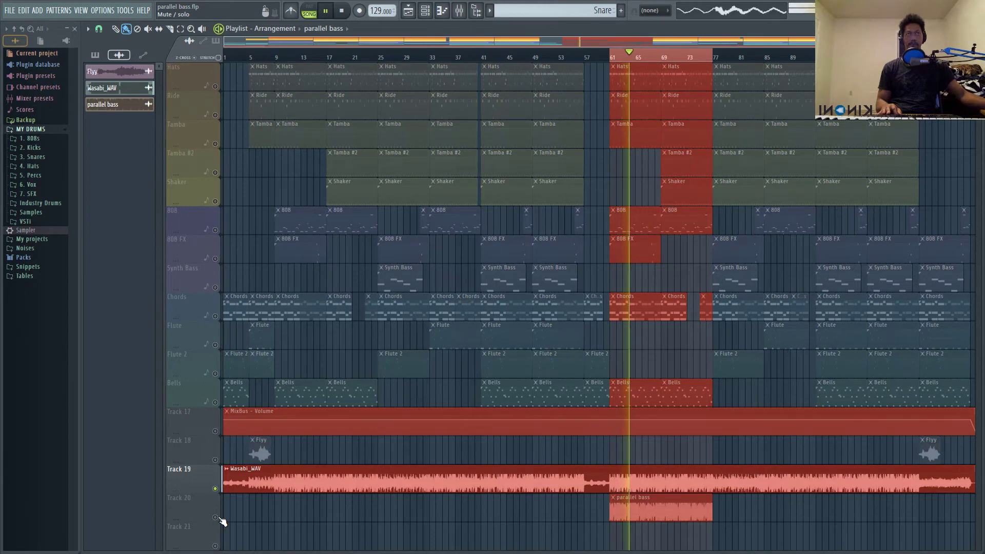
click(222, 521)
key(space)
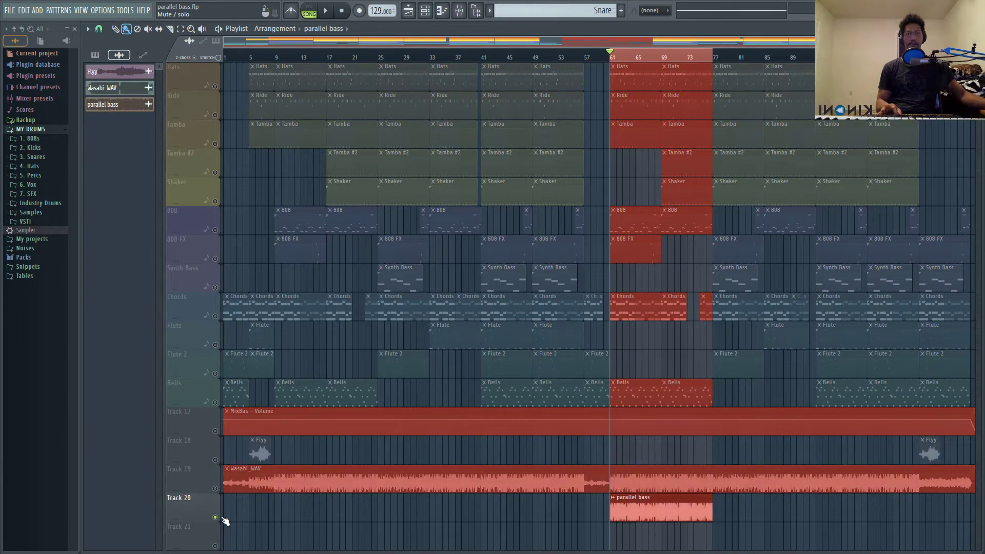
Step: Open the mixer on the Parallel Bass insert with Fast Dist, Blood Overdrive and parametric EQ 2
click(459, 10)
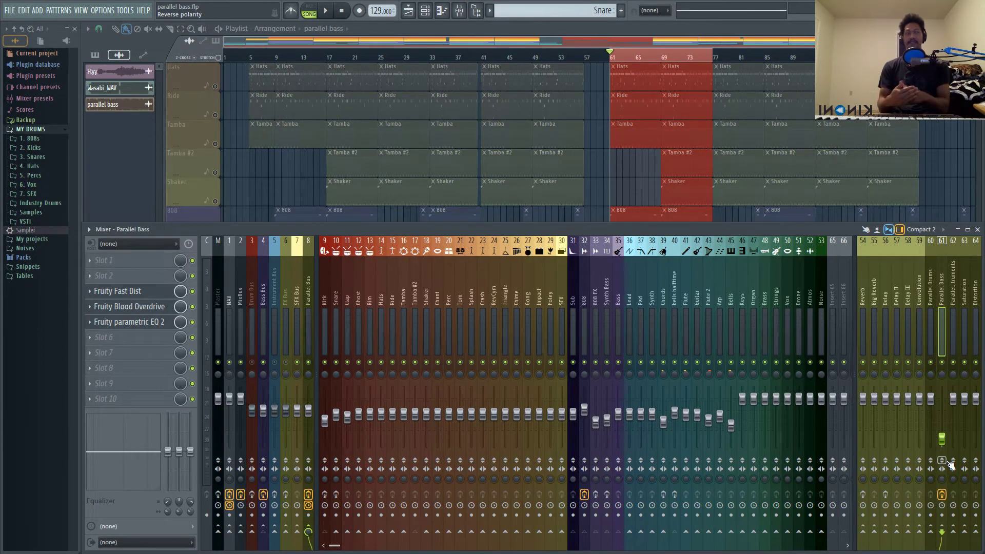
Step: Undo the solo with Ctrl+Z and play the full mix twice to hear the parallel bass
key(ctrl+z)
key(space)
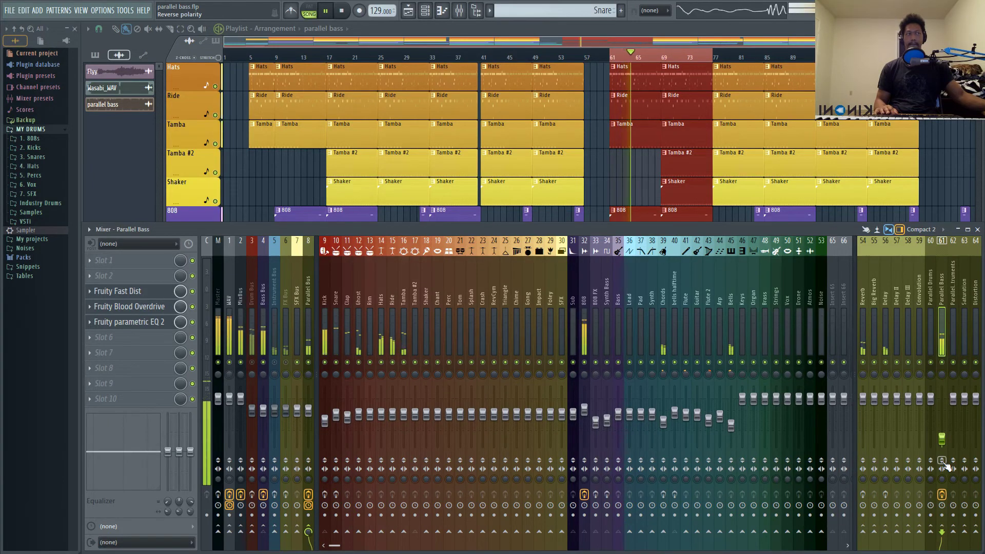
key(space)
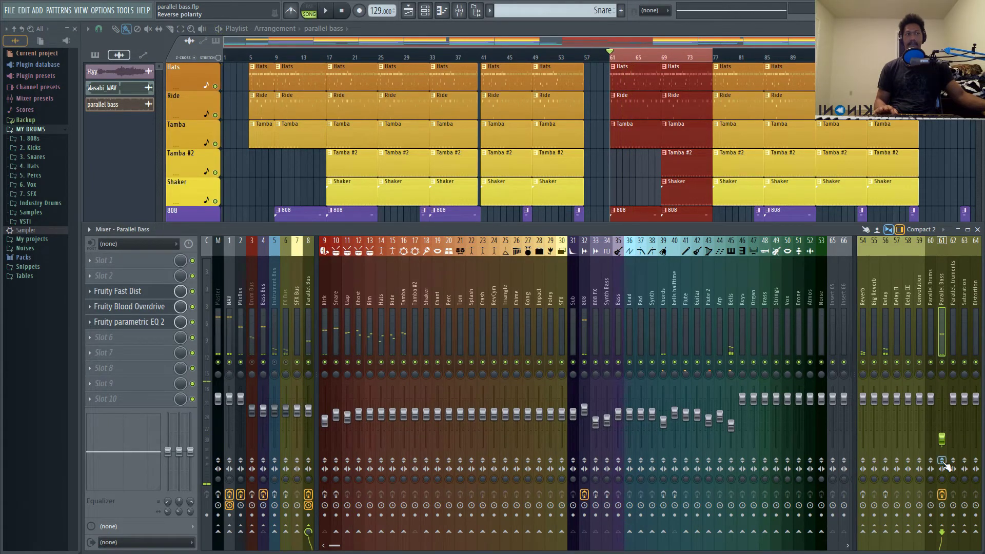
key(space)
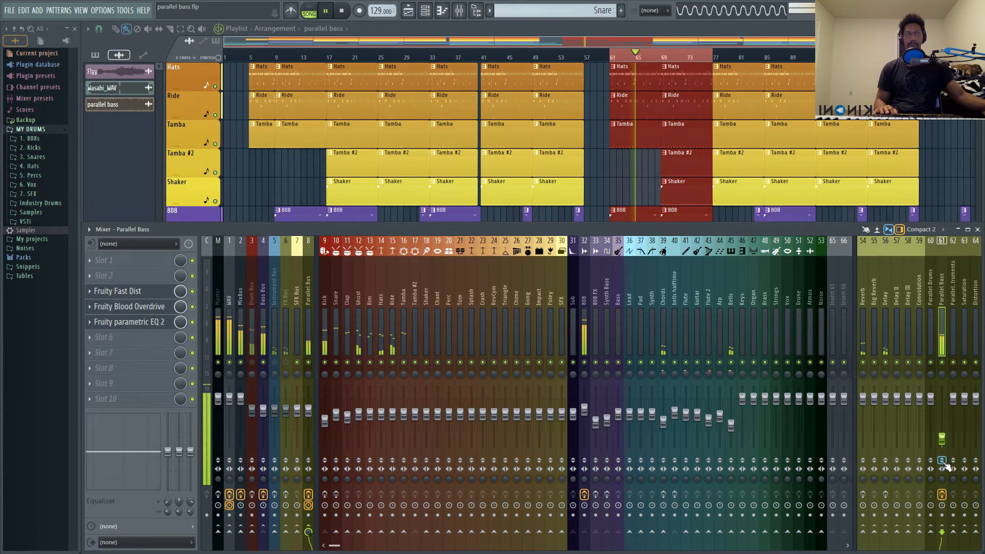
key(space)
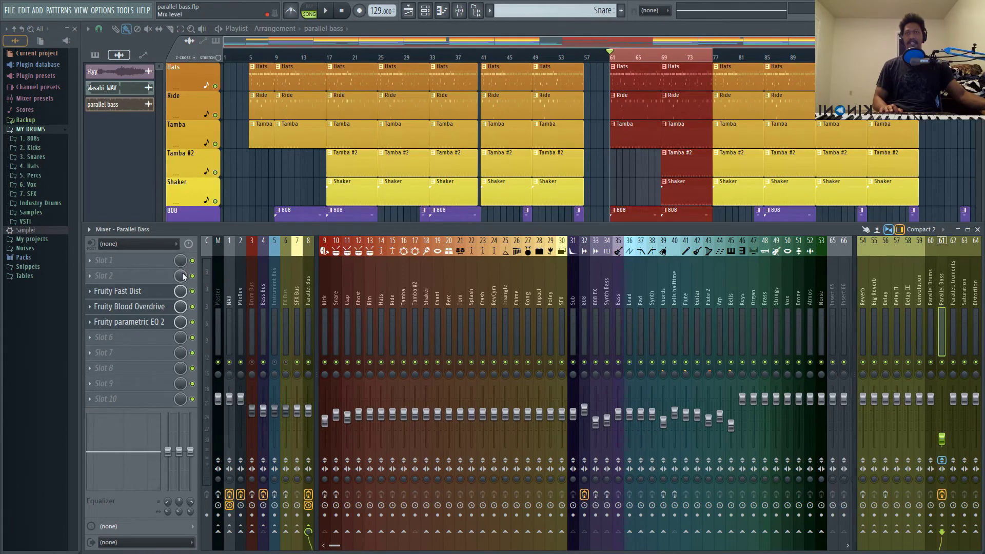
Step: Reopen the Parallel Bass Fruity parametric EQ 2, showing its low dip and high roll-off above the mixer
click(114, 322)
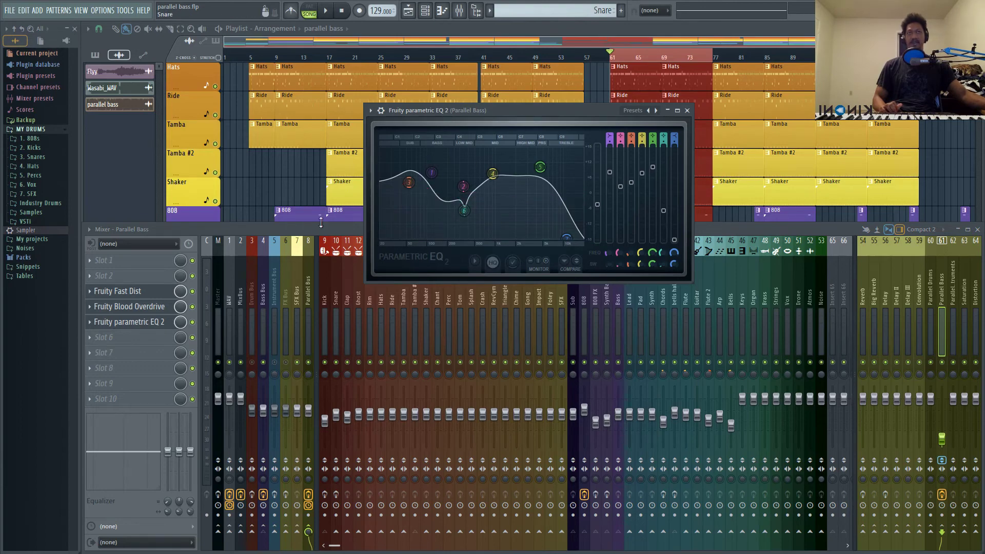
click(328, 241)
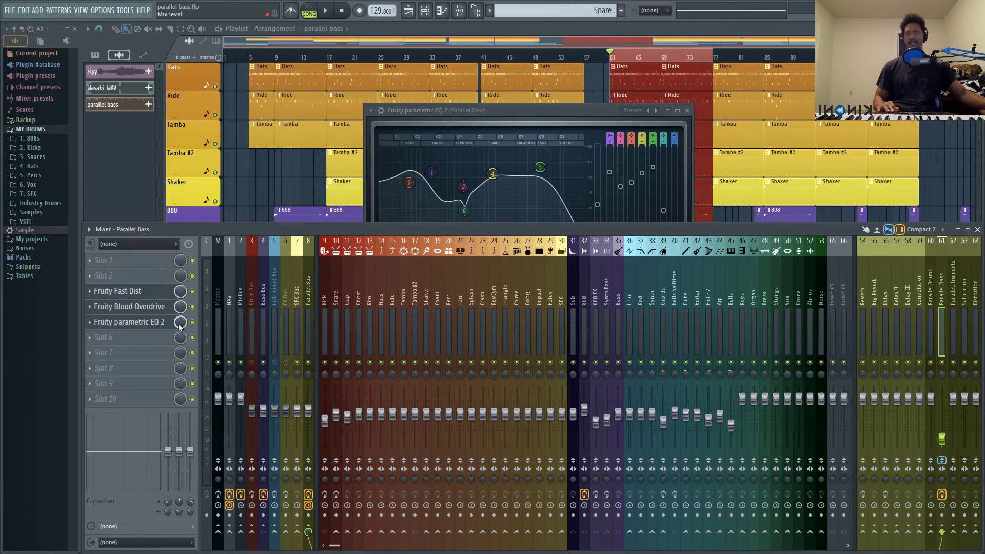
Step: Step through the 808 and Parallel Bass inserts to the Parallel Bus with its Fruity Limiter
click(762, 218)
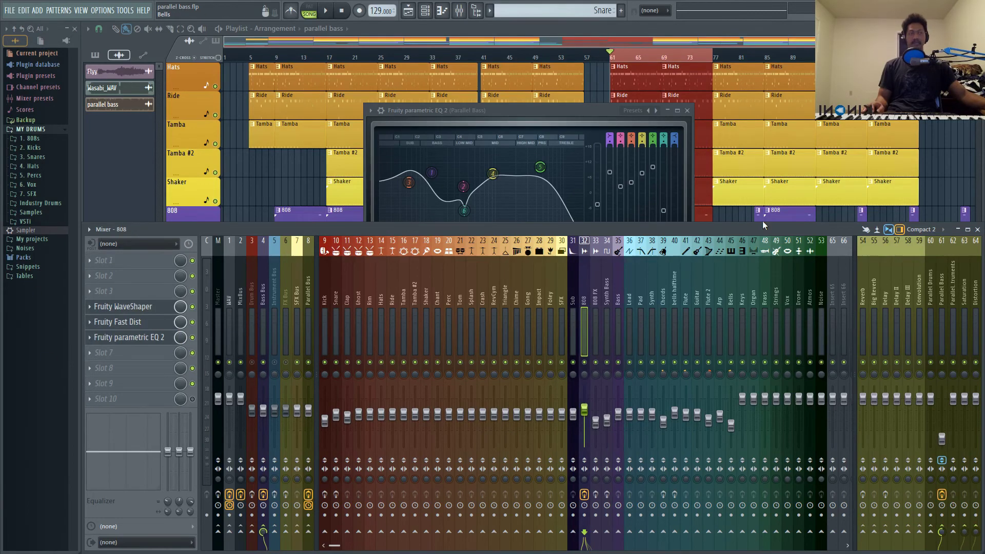
click(944, 283)
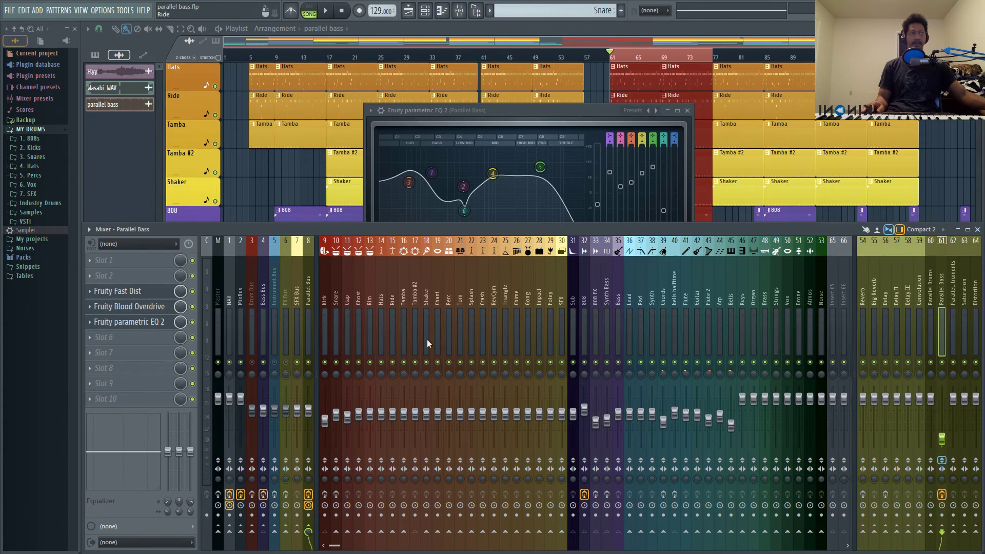
click(307, 303)
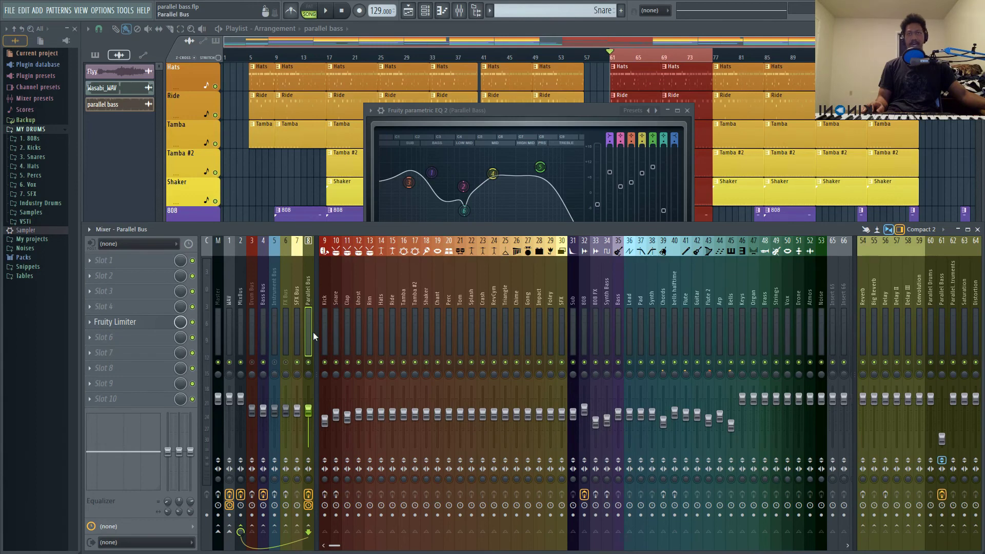
Step: Briefly check the Parallel Bus Fruity Limiter, then view the Kick insert's effects
click(154, 327)
click(154, 324)
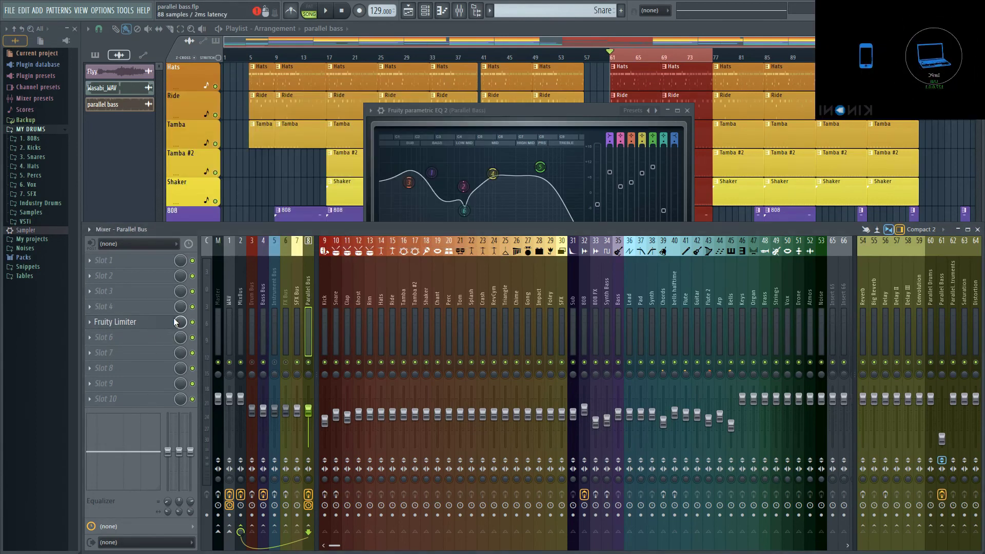
click(325, 306)
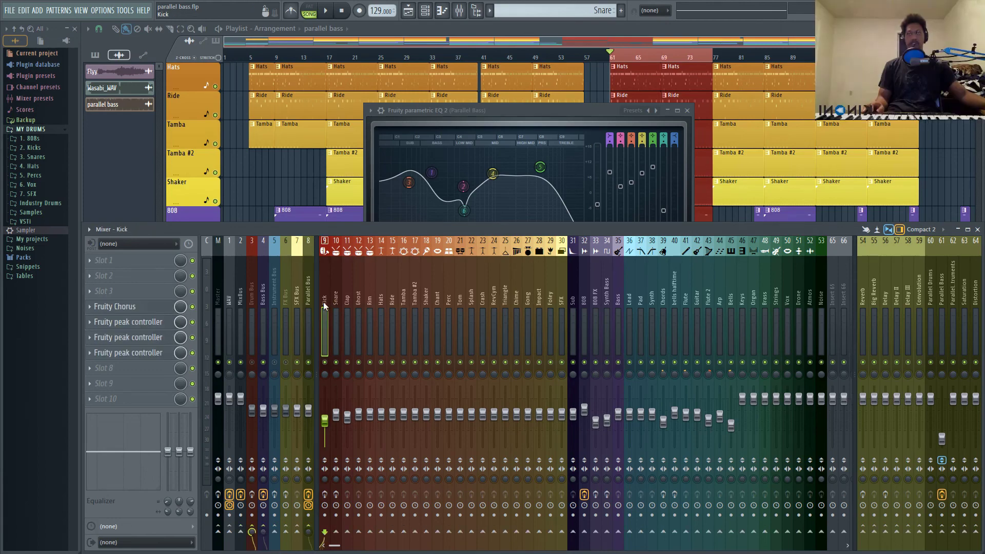
Step: Dismiss an empty slot's plugin list, then return via Parallel Bus to the Parallel Bass effects
click(146, 287)
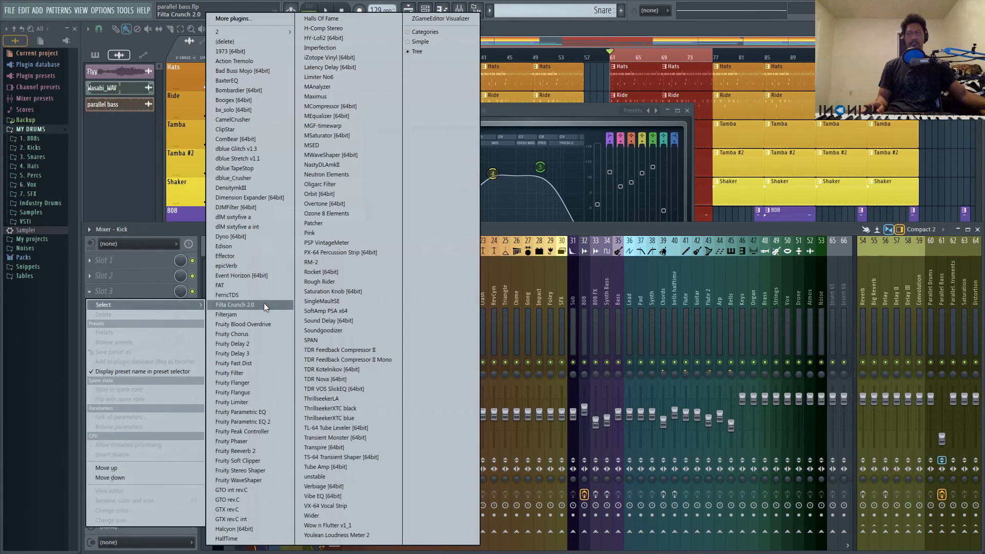
click(174, 226)
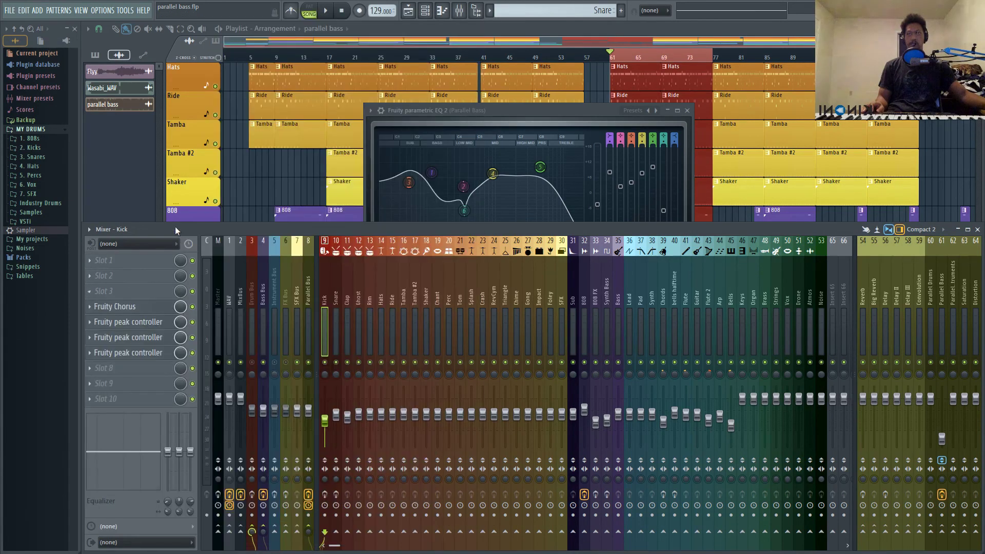
click(307, 291)
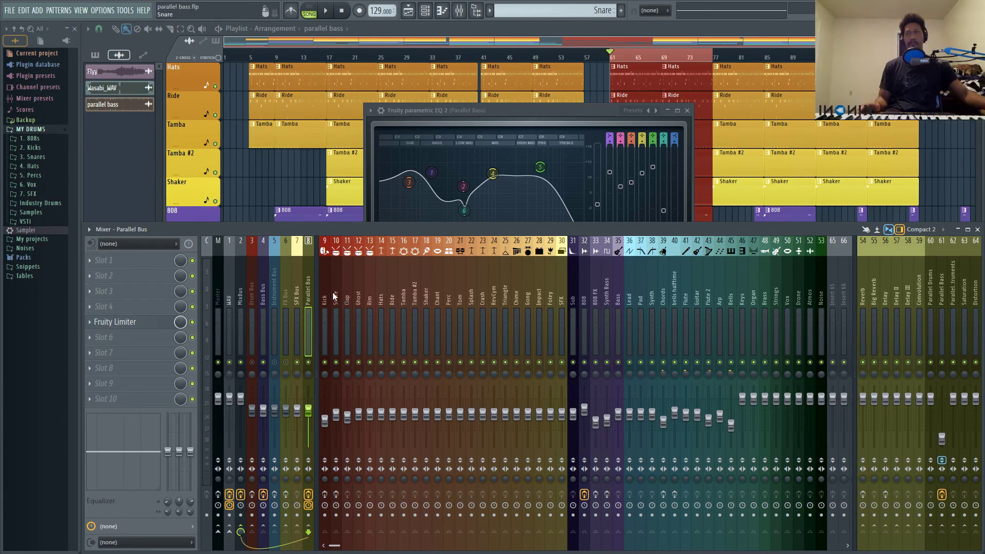
click(495, 219)
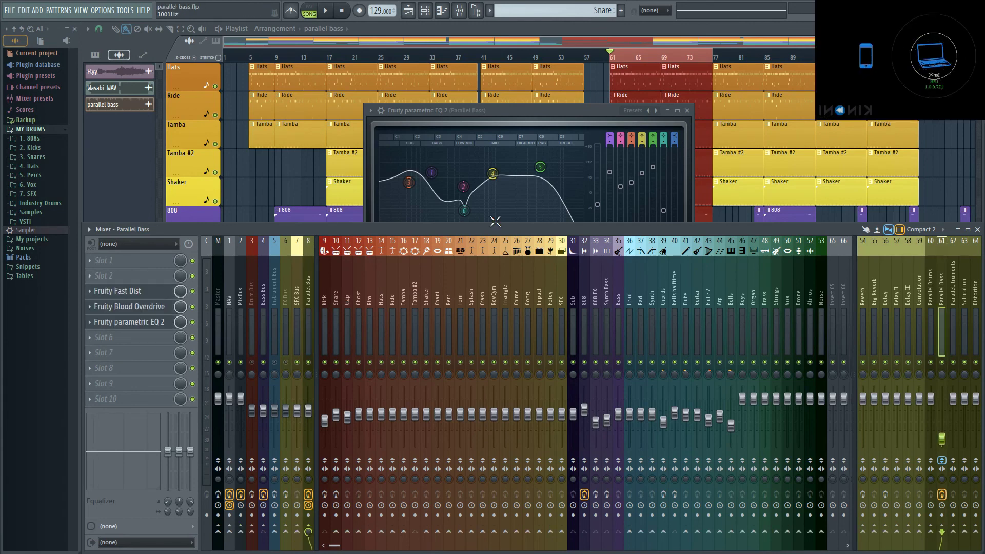